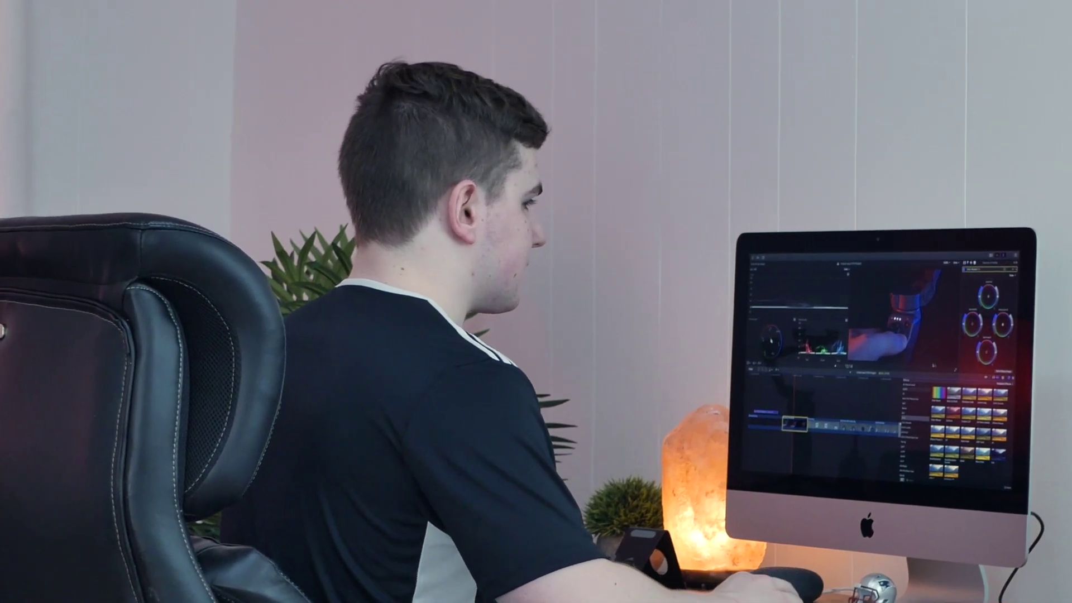
# Step: Hide the Effects browser with Command-5 so the timeline fills the window width
pyautogui.press('super+5')
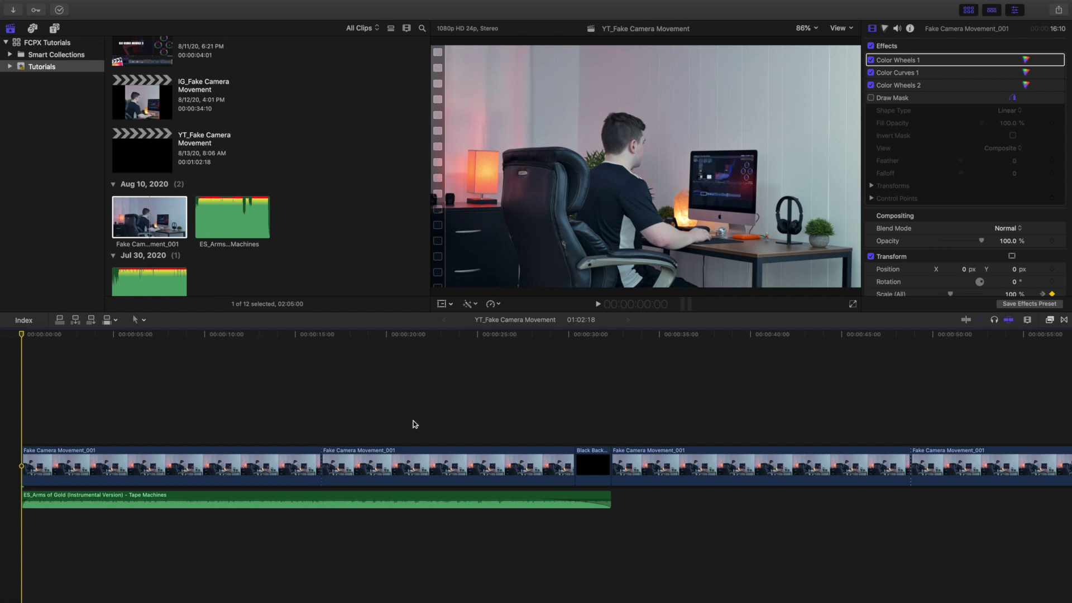
pyautogui.hscroll(3, 414, 424)
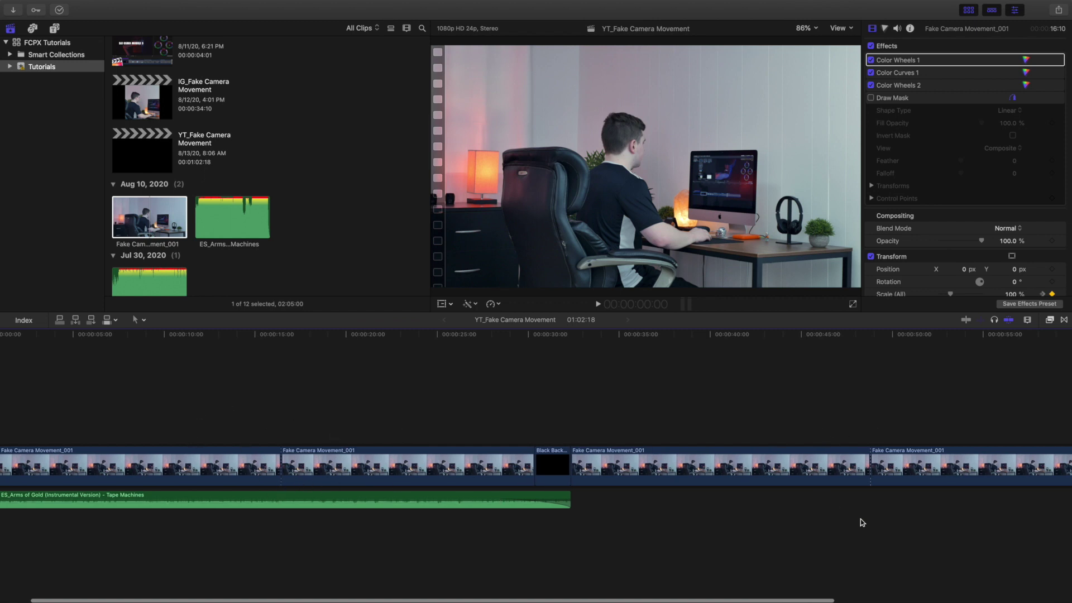
pyautogui.hscroll(-3, 858, 448)
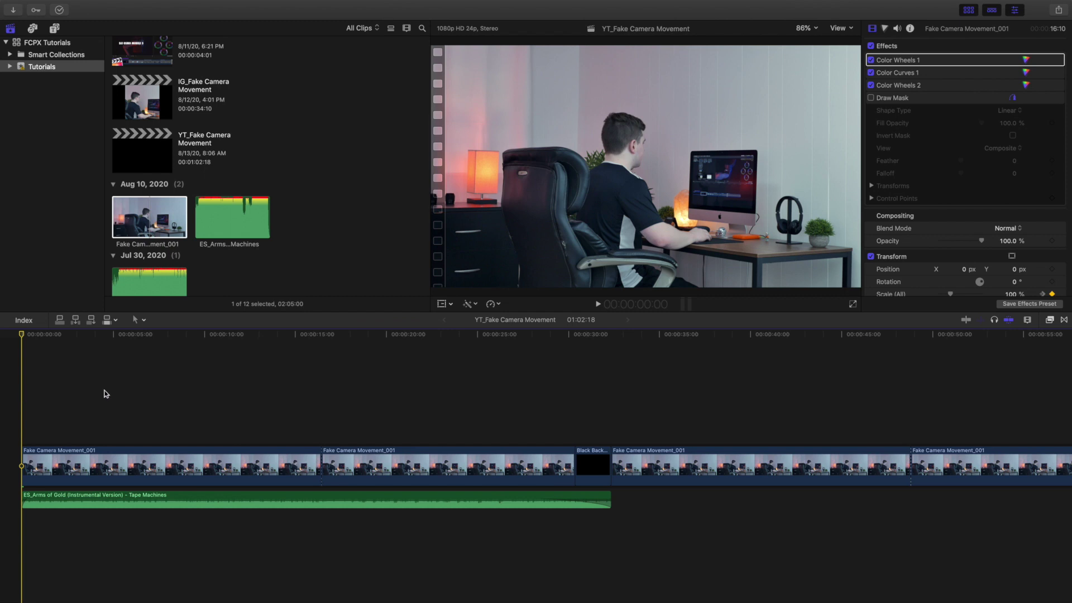
pyautogui.click(149, 398)
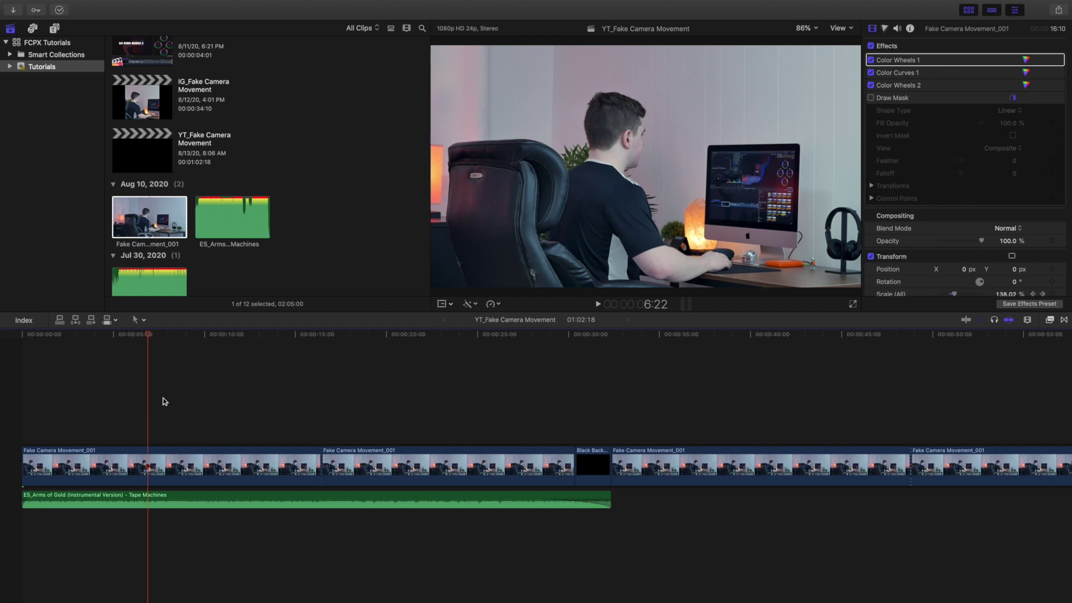
pyautogui.click(203, 403)
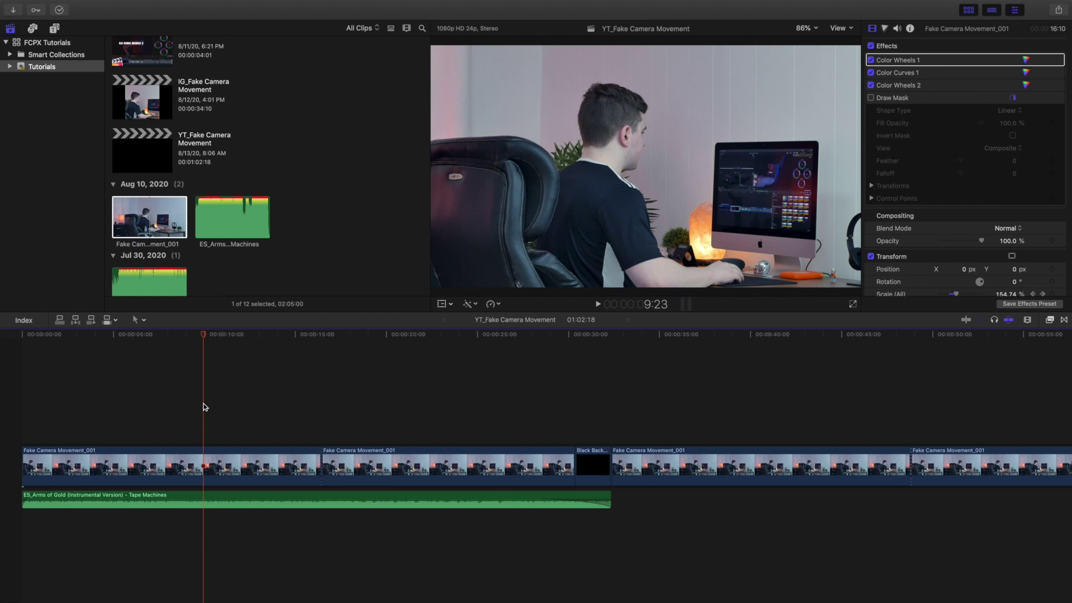
pyautogui.press('Home')
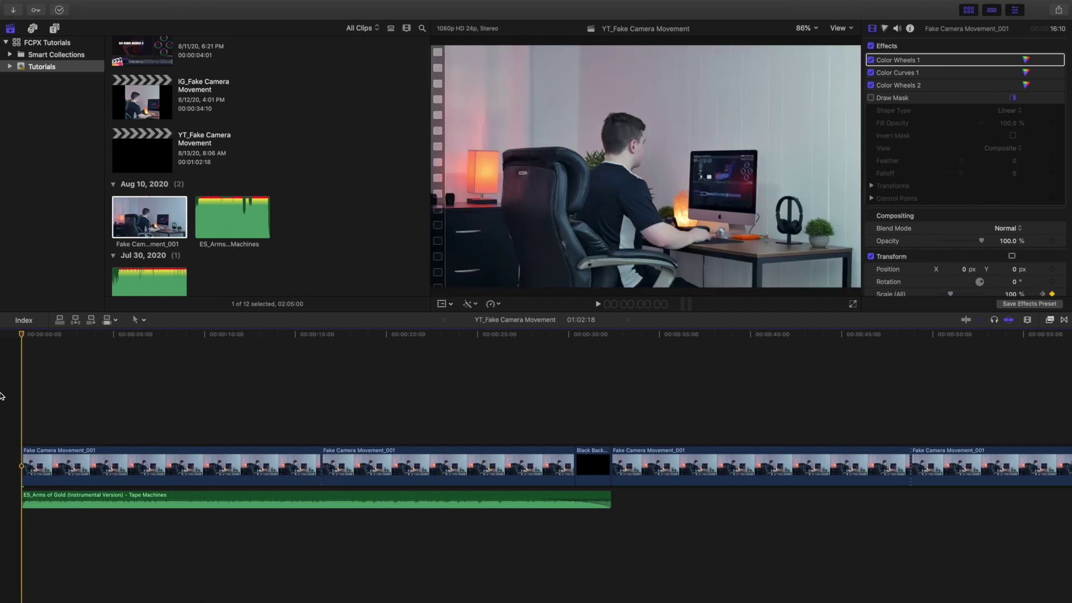
pyautogui.press('space')
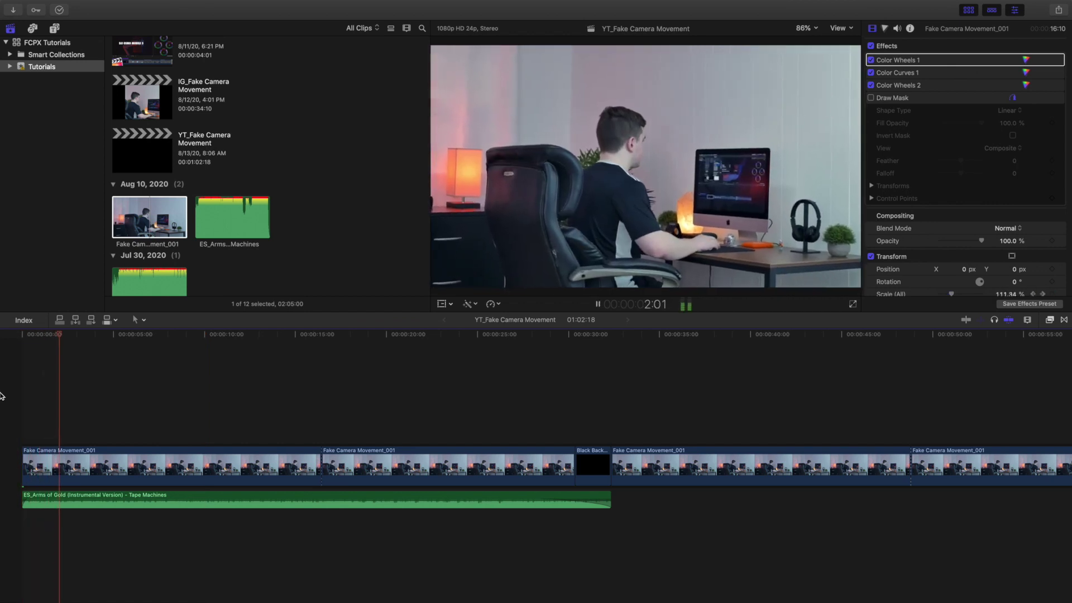
pyautogui.press('space')
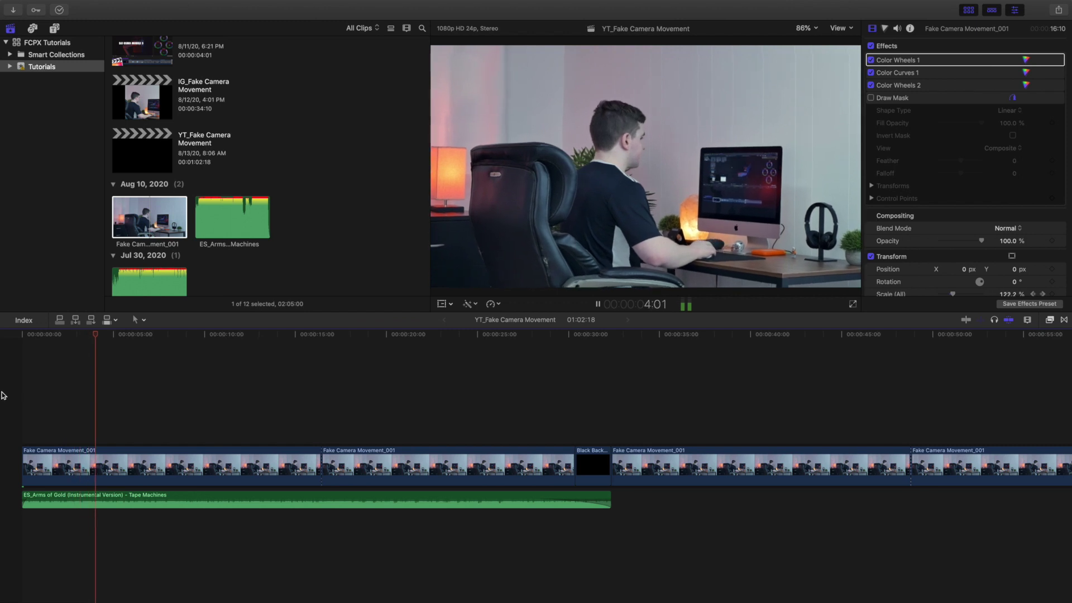
pyautogui.click(309, 412)
pyautogui.press('space')
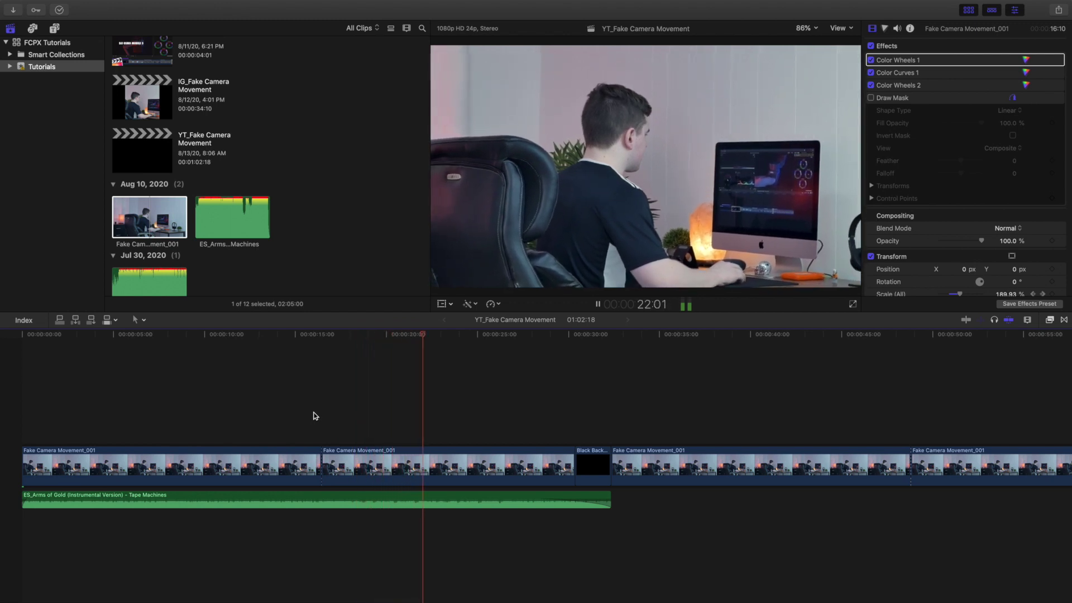
pyautogui.press('space')
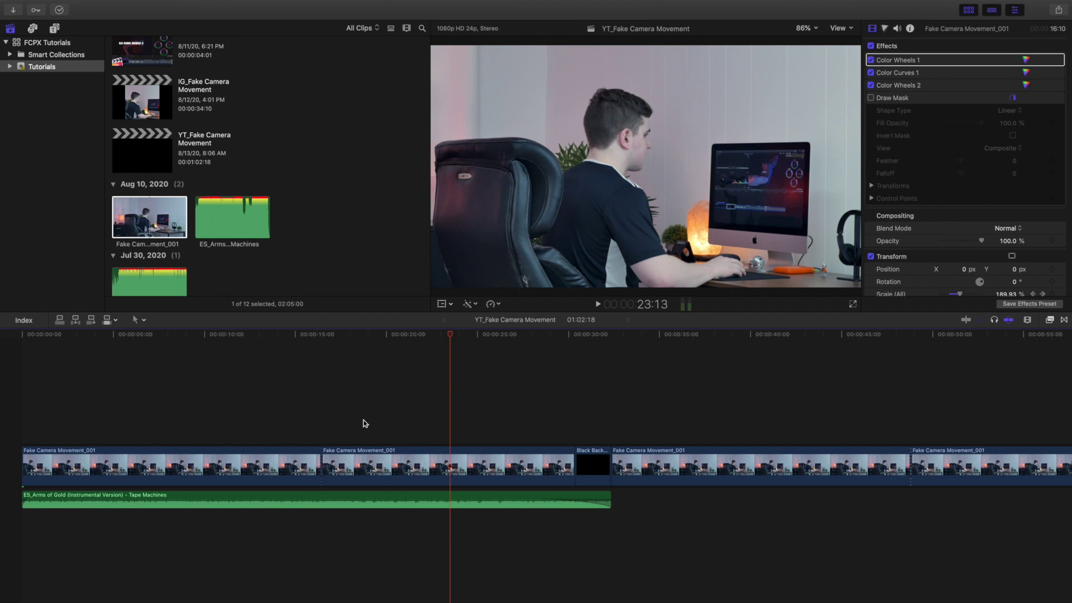
pyautogui.hscroll(2, 363, 424)
pyautogui.hscroll(7, 363, 423)
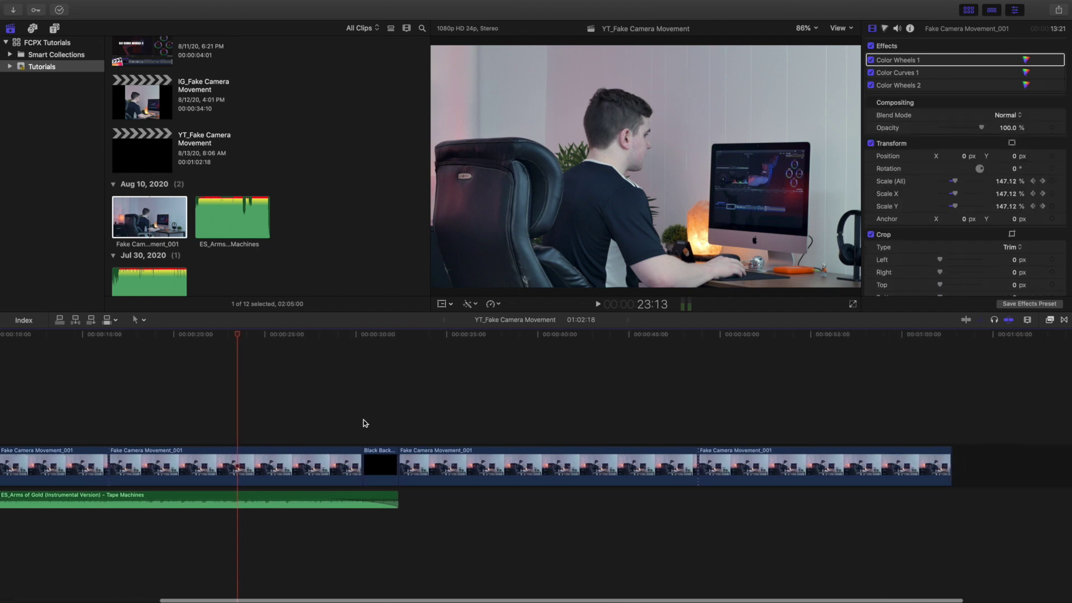
pyautogui.click(397, 418)
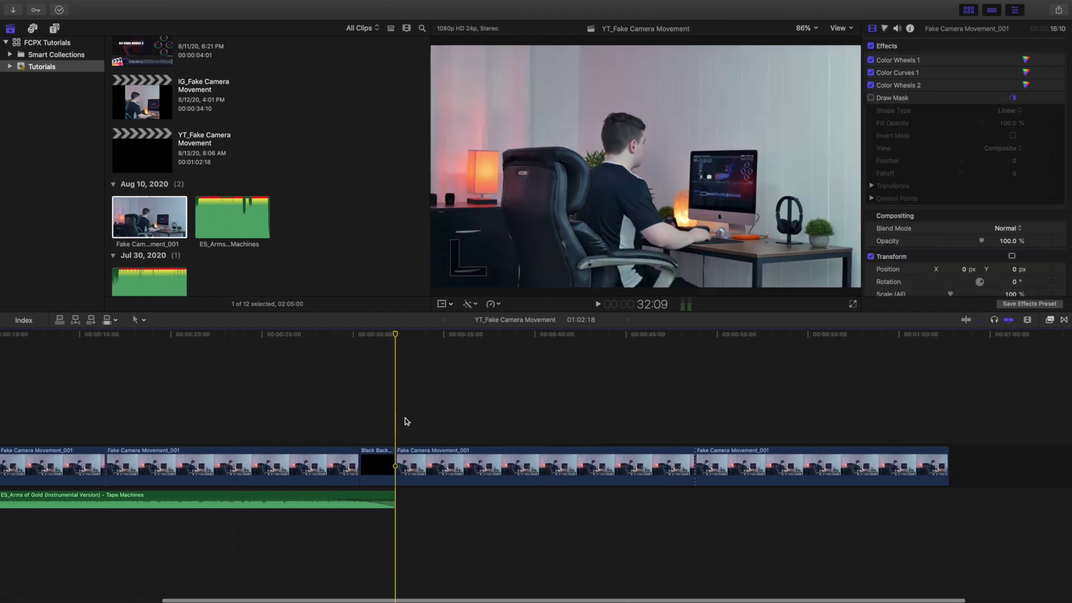
pyautogui.press('space')
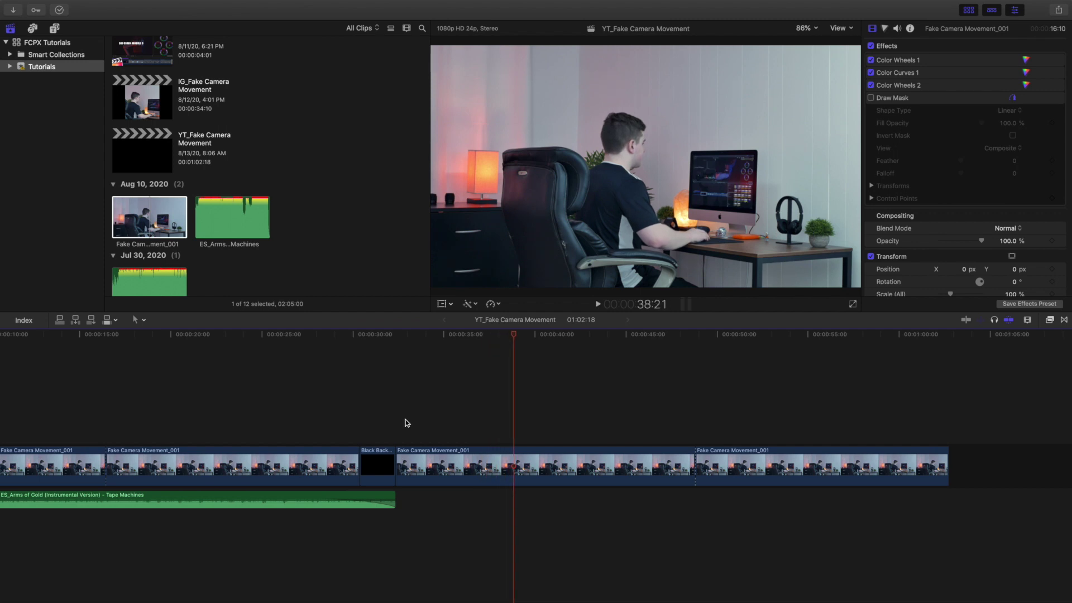
# Step: Add a 100% Scale keyframe at the start of the third Fake Camera Movement clip
pyautogui.click(398, 417)
pyautogui.click(428, 456)
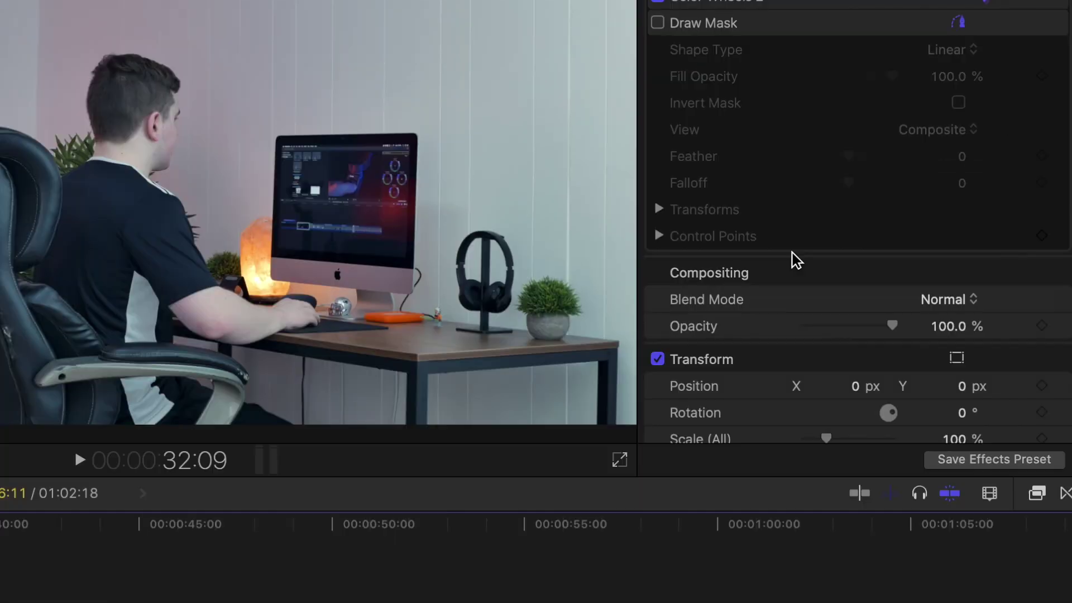
pyautogui.scroll(-3, 935, 209)
pyautogui.scroll(-2, 936, 209)
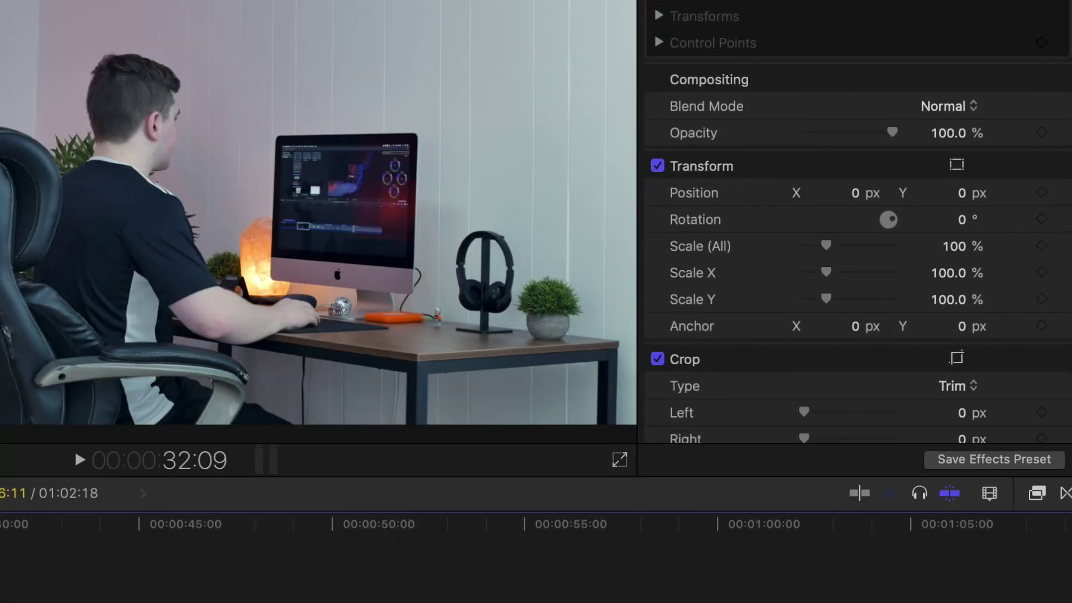
pyautogui.click(1041, 246)
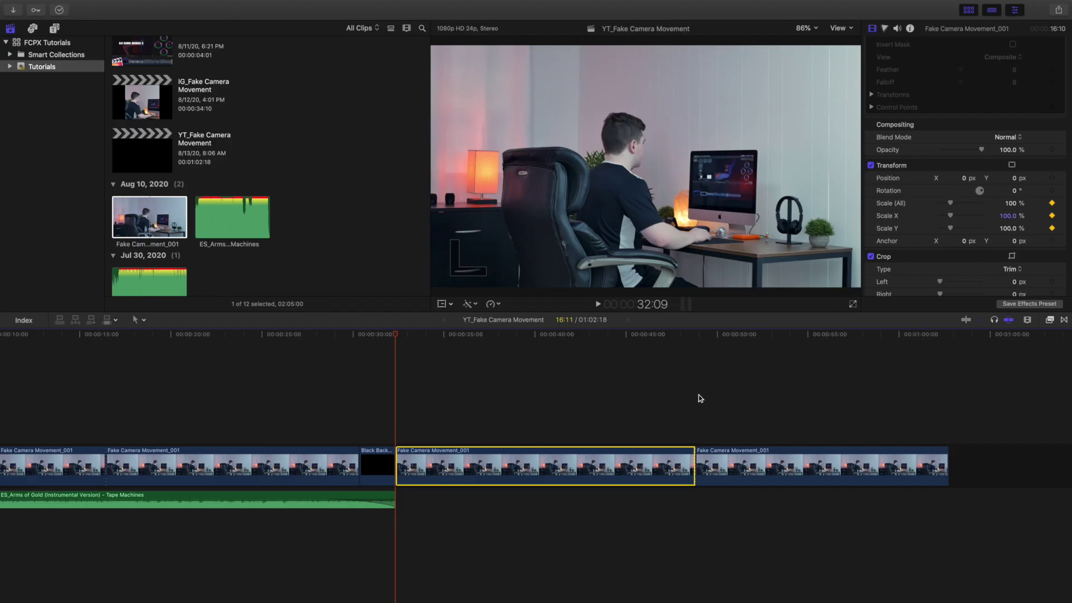
# Step: Zoom the clip to 190% Scale at its last frame, 48:19, then preview from 32:09
pyautogui.click(694, 398)
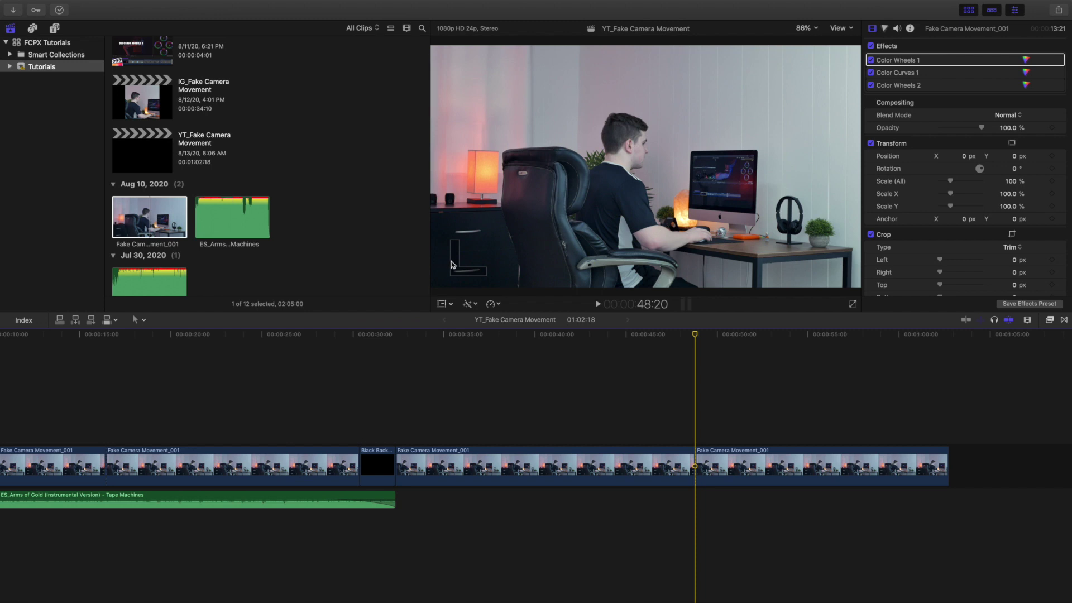
pyautogui.press('Left')
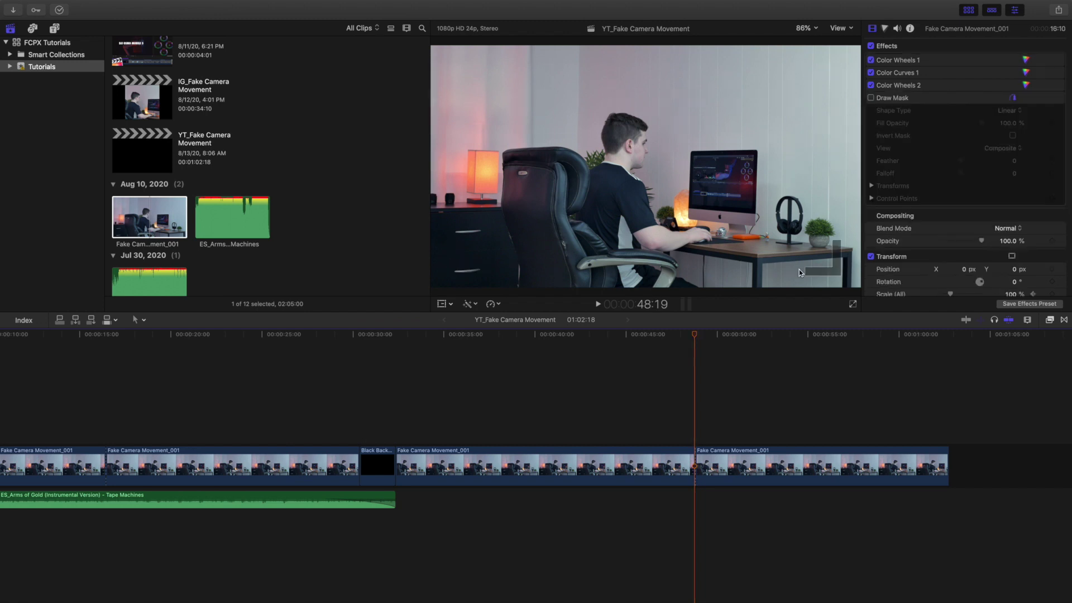
pyautogui.click(671, 453)
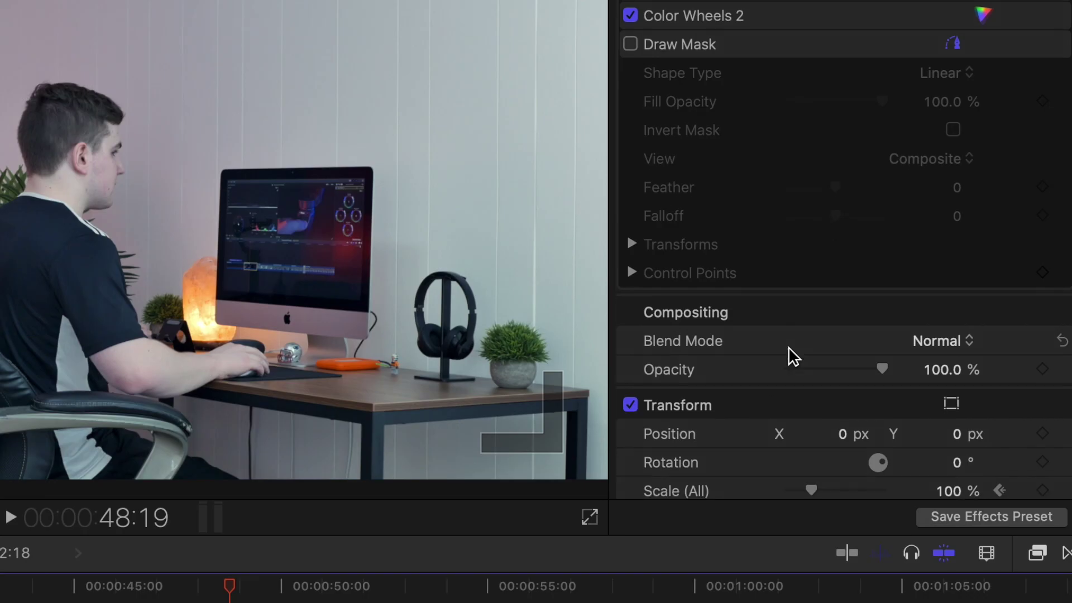
pyautogui.scroll(-5, 942, 230)
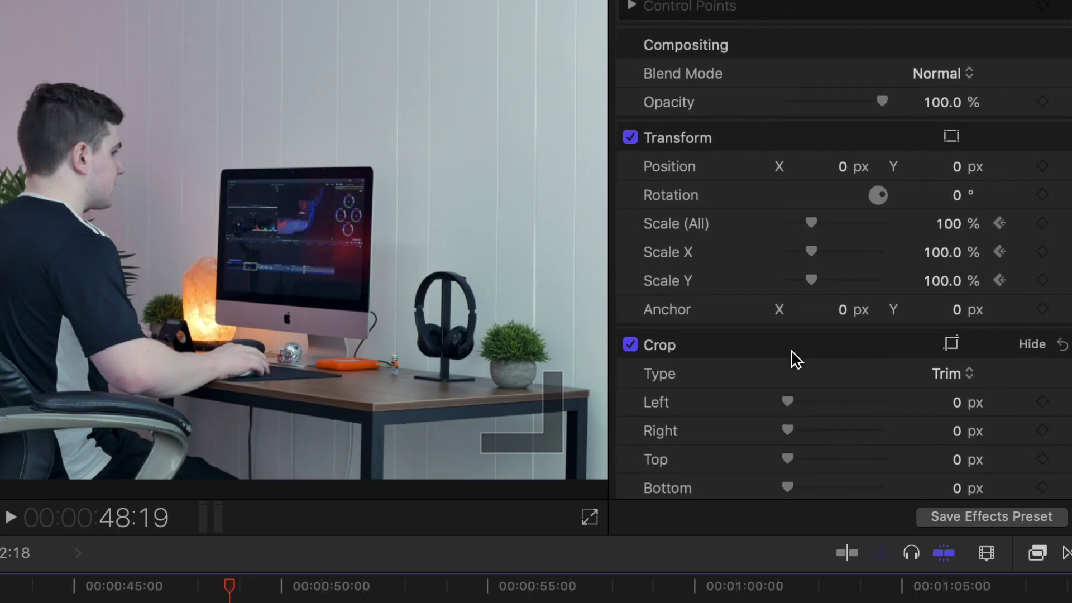
pyautogui.moveTo(811, 220); pyautogui.dragTo(832, 220)
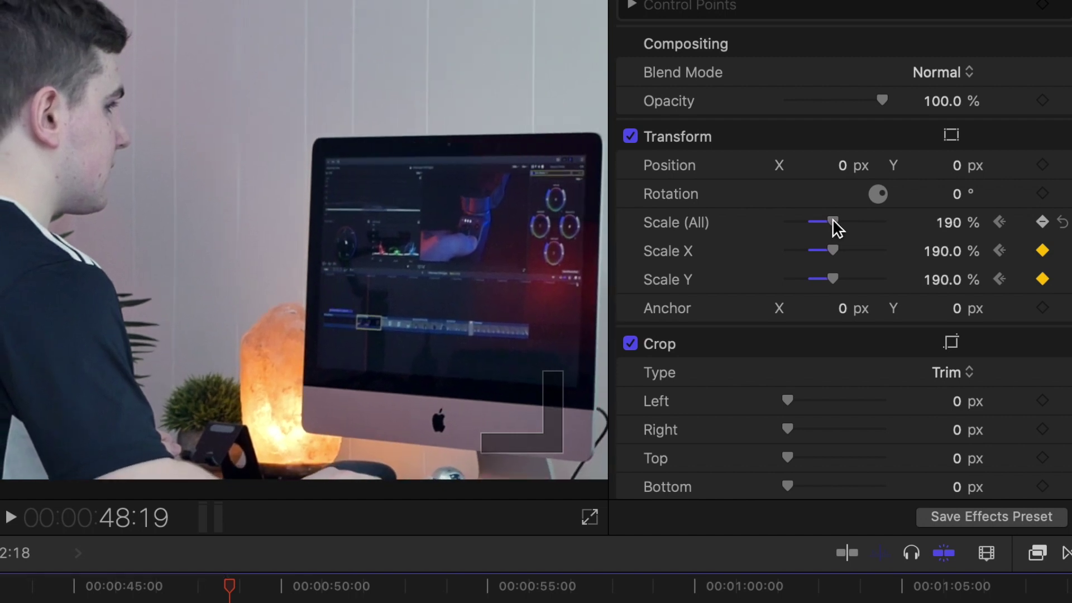
pyautogui.click(1042, 279)
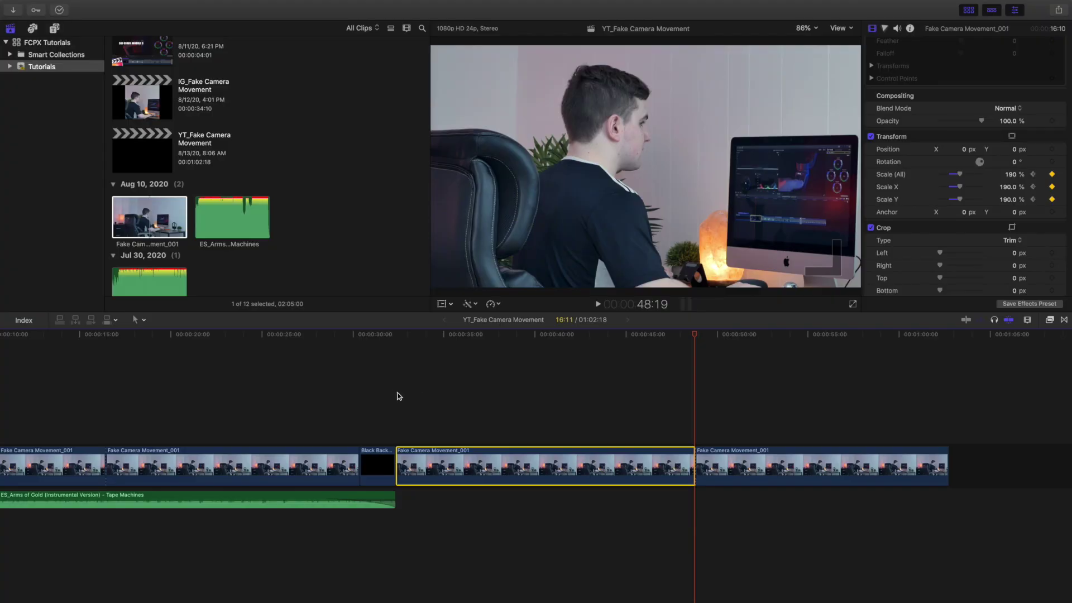
pyautogui.click(395, 392)
pyautogui.press('space')
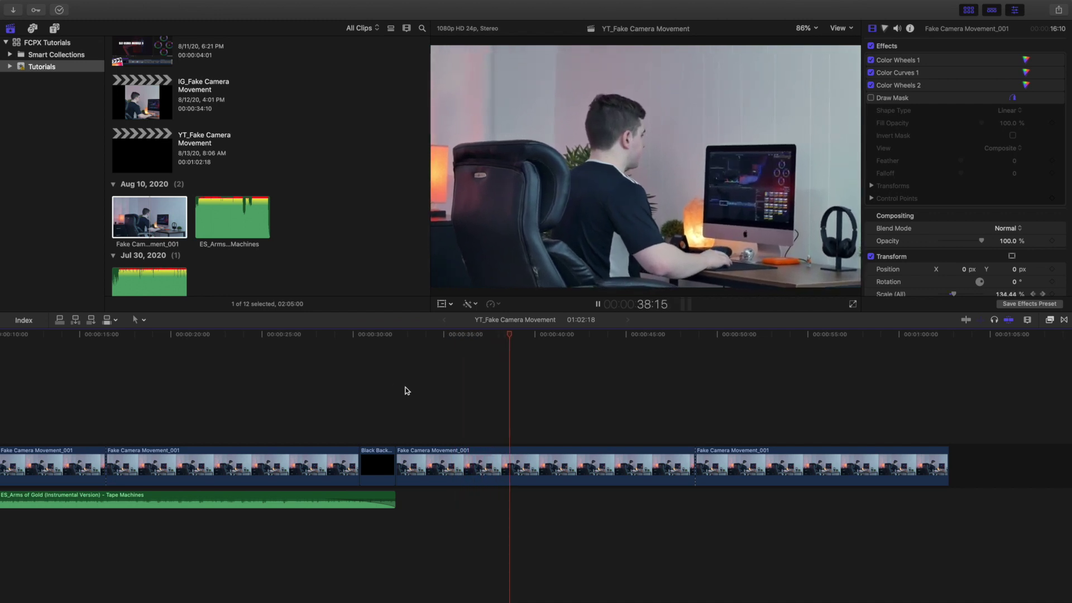
# Step: Keyframe the last Fake Camera Movement_001 clip at 190% Scale at 48:20
pyautogui.press('space')
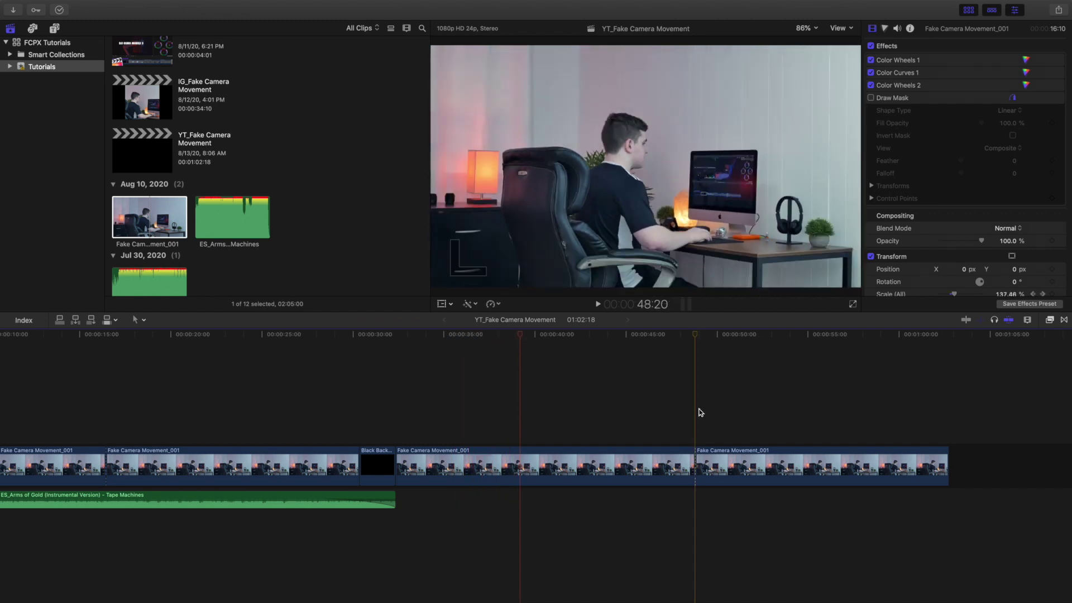
pyautogui.click(696, 413)
pyautogui.press('space')
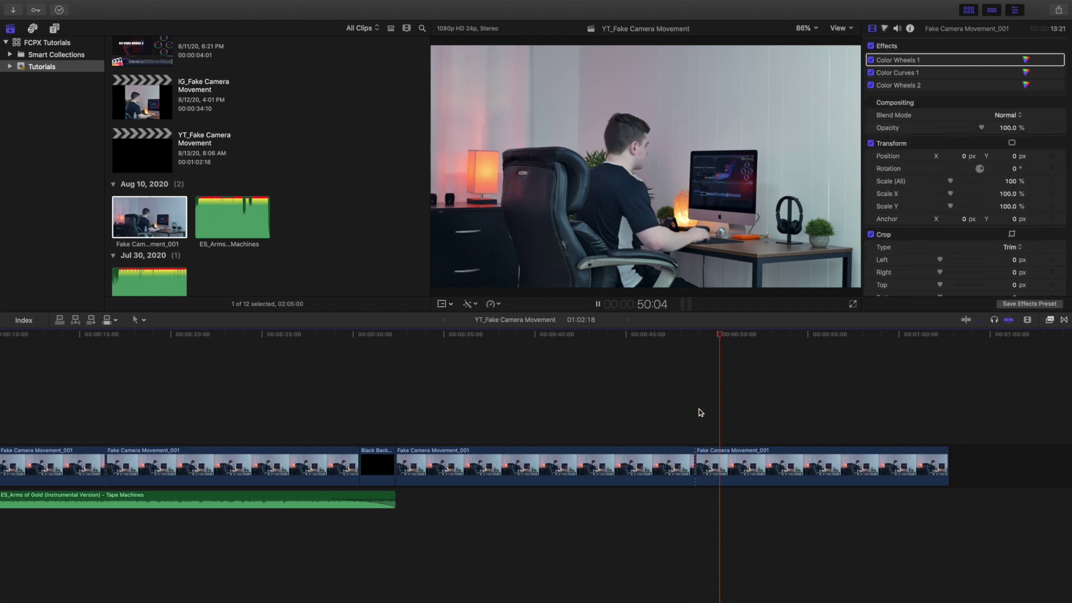
pyautogui.press('space')
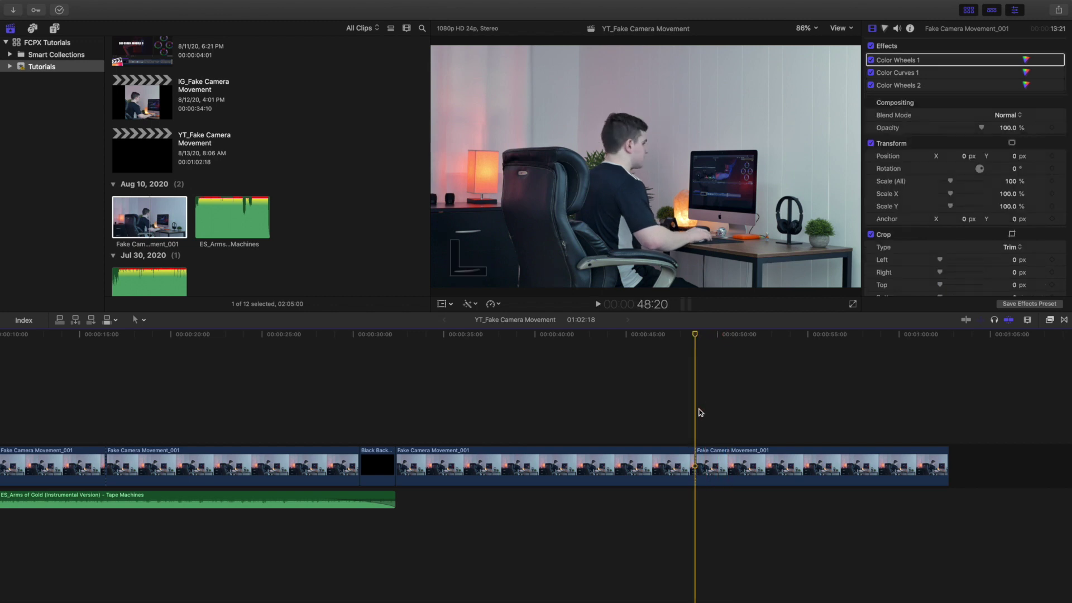
pyautogui.click(721, 460)
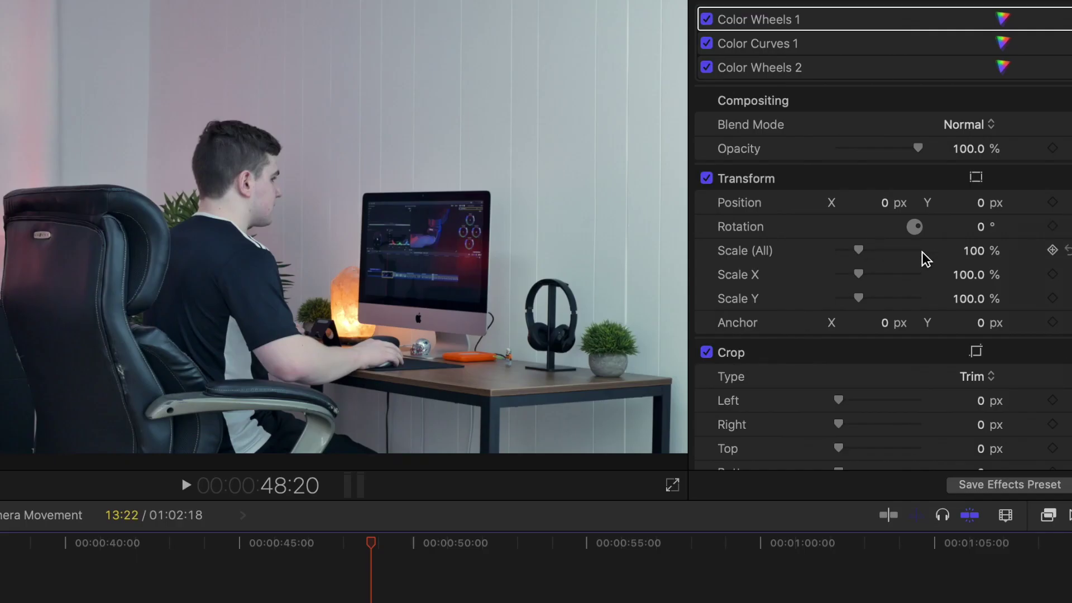
pyautogui.click(1052, 250)
pyautogui.moveTo(858, 249); pyautogui.dragTo(876, 250)
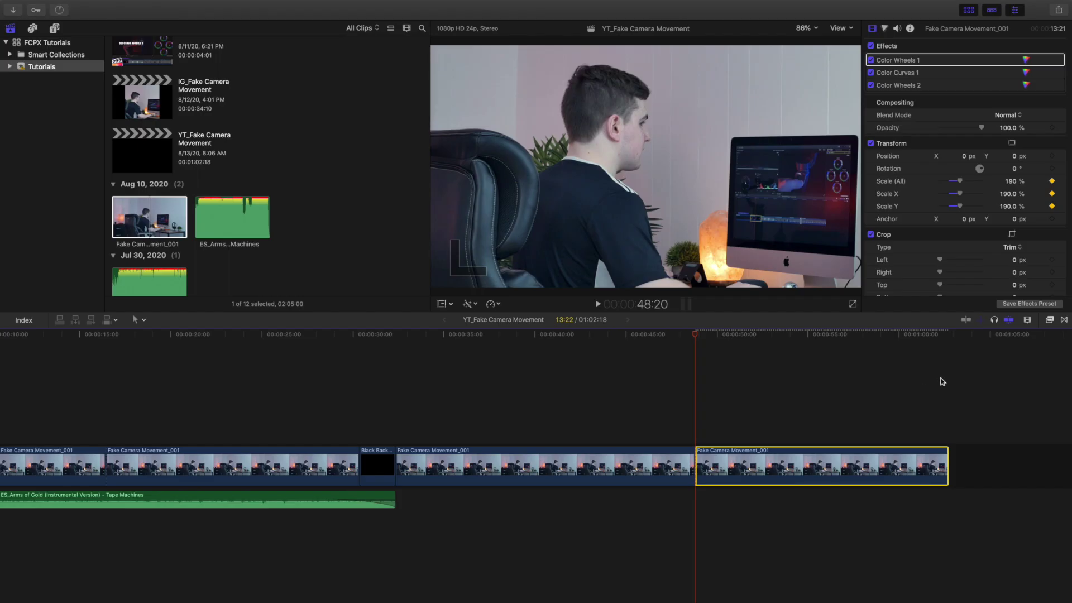
# Step: Ease Scale down to 103% on the clip's final frame, 1:02:17
pyautogui.click(943, 381)
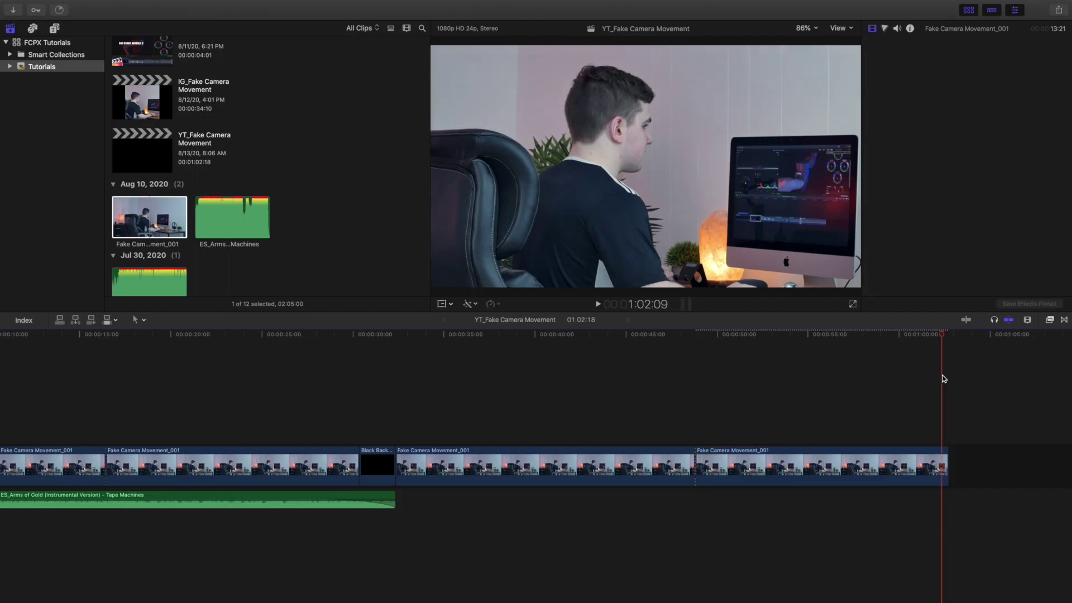
pyautogui.click(951, 392)
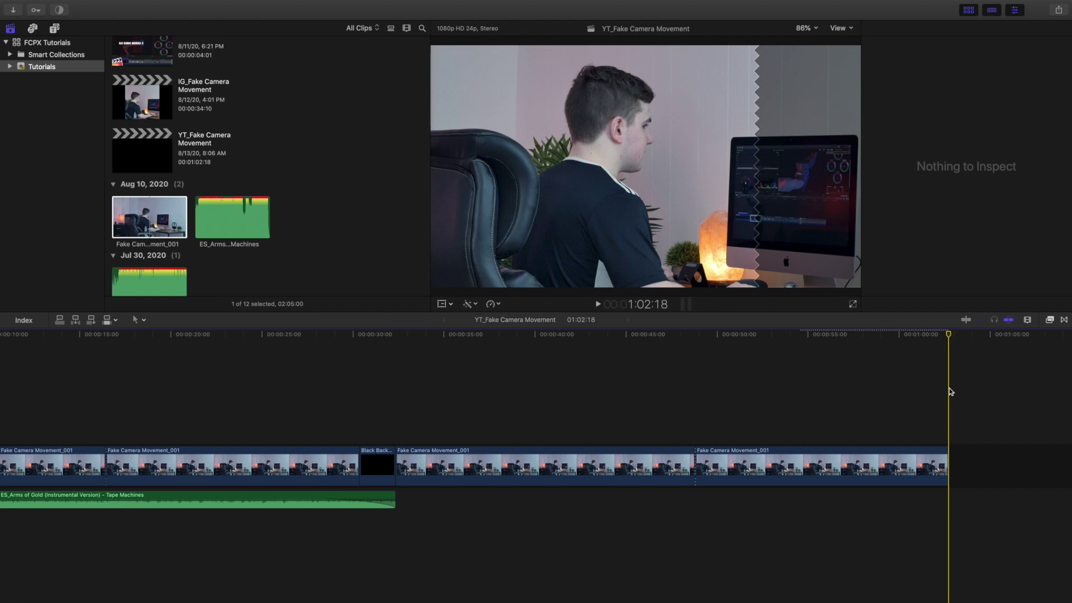
pyautogui.press('Left')
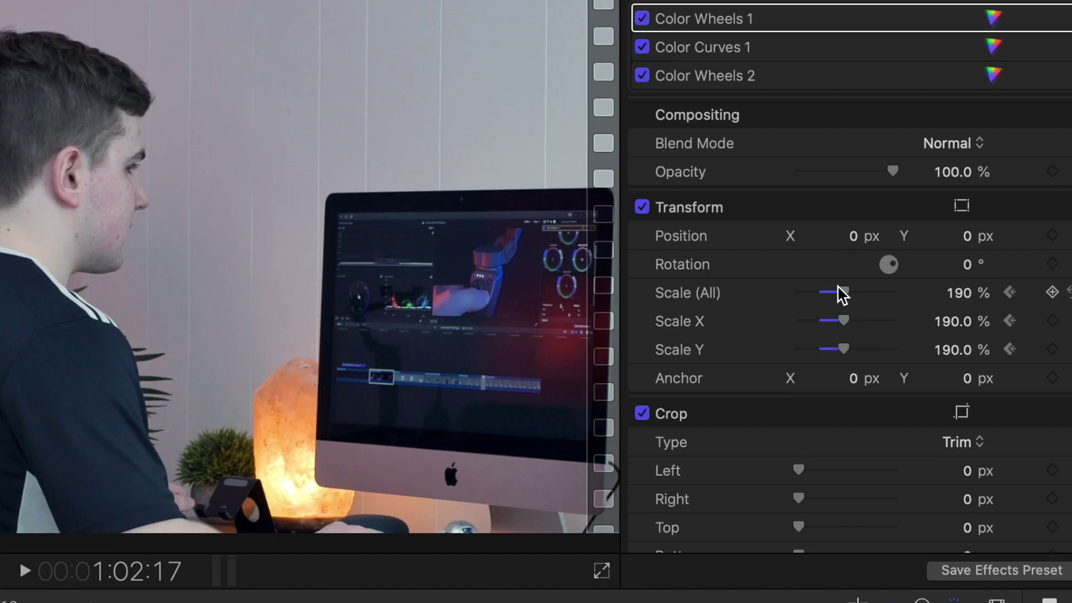
pyautogui.moveTo(960, 181); pyautogui.dragTo(958, 180)
pyautogui.moveTo(842, 286); pyautogui.dragTo(823, 288)
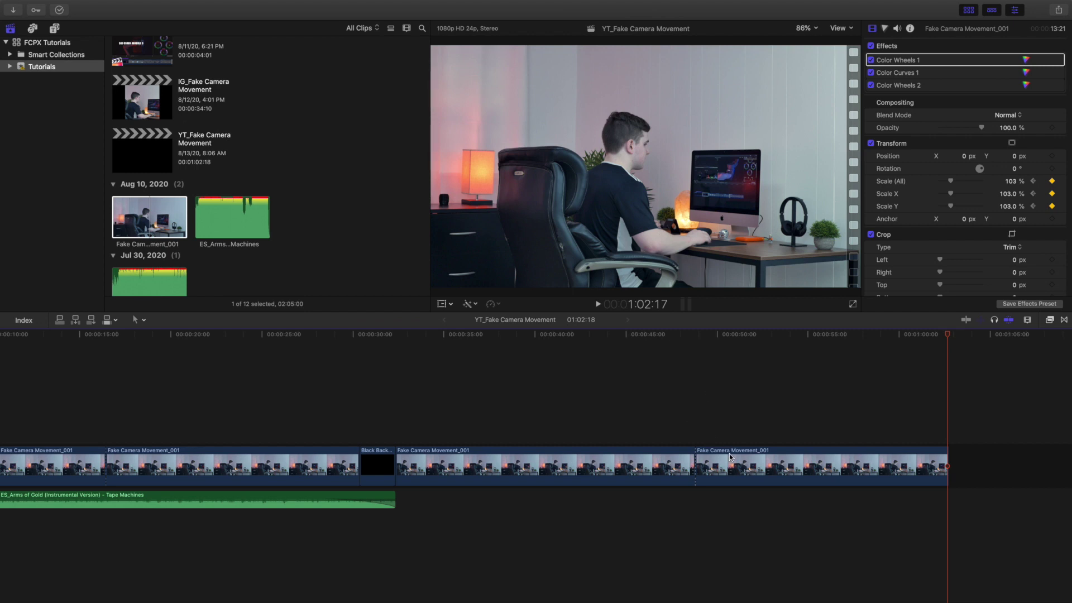
pyautogui.click(688, 428)
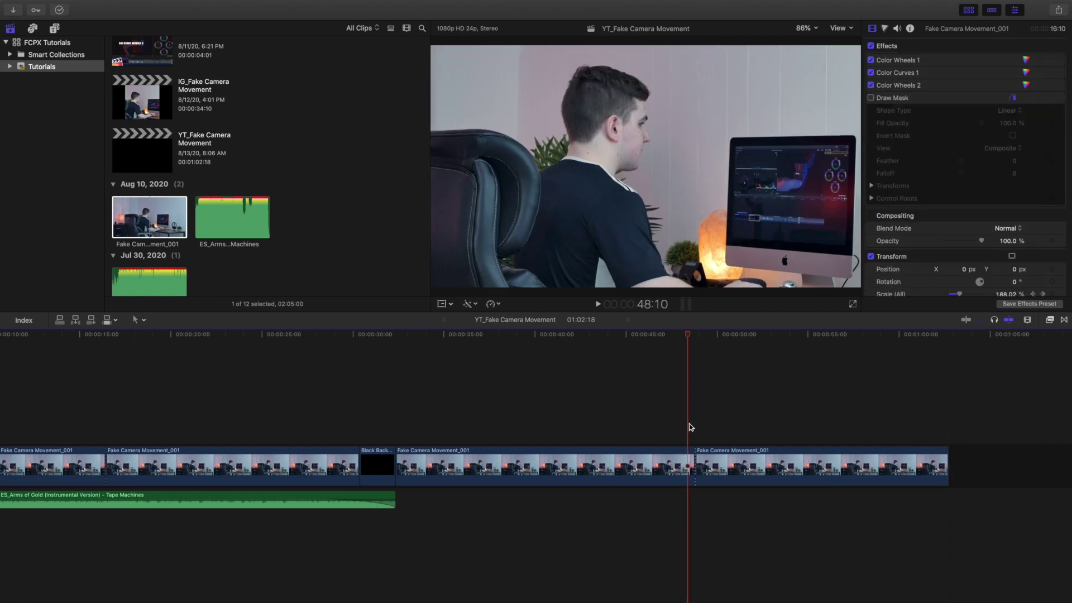
pyautogui.click(708, 426)
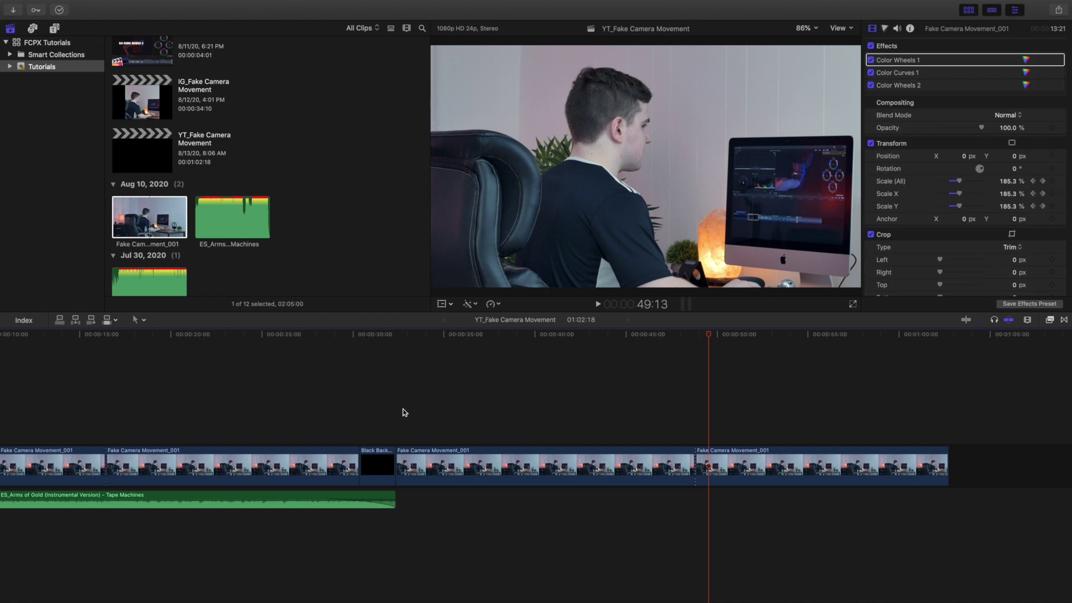
pyautogui.click(395, 411)
pyautogui.press('space')
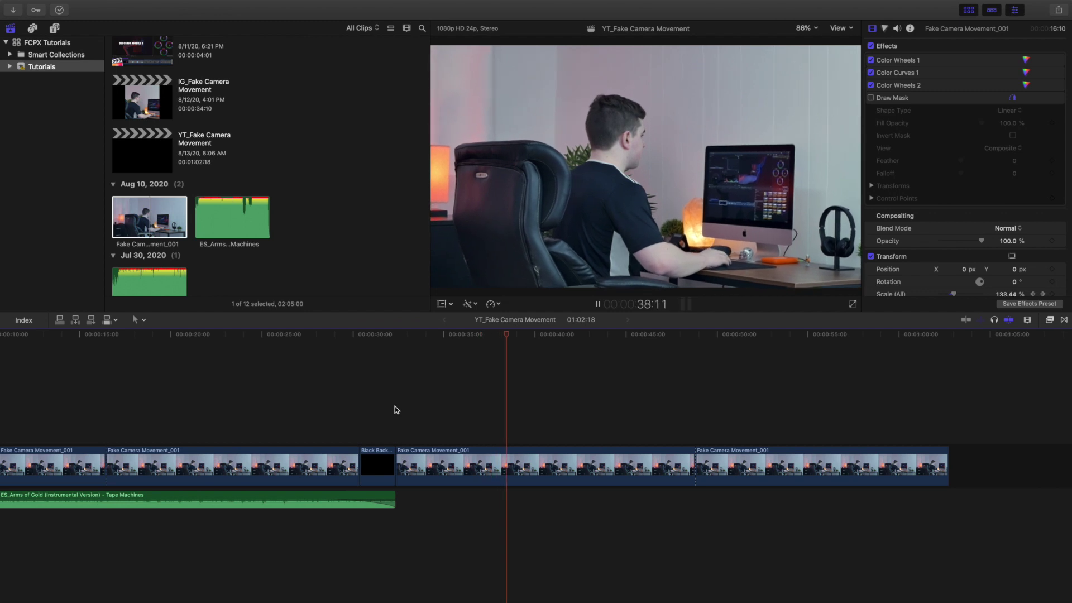
pyautogui.press('space')
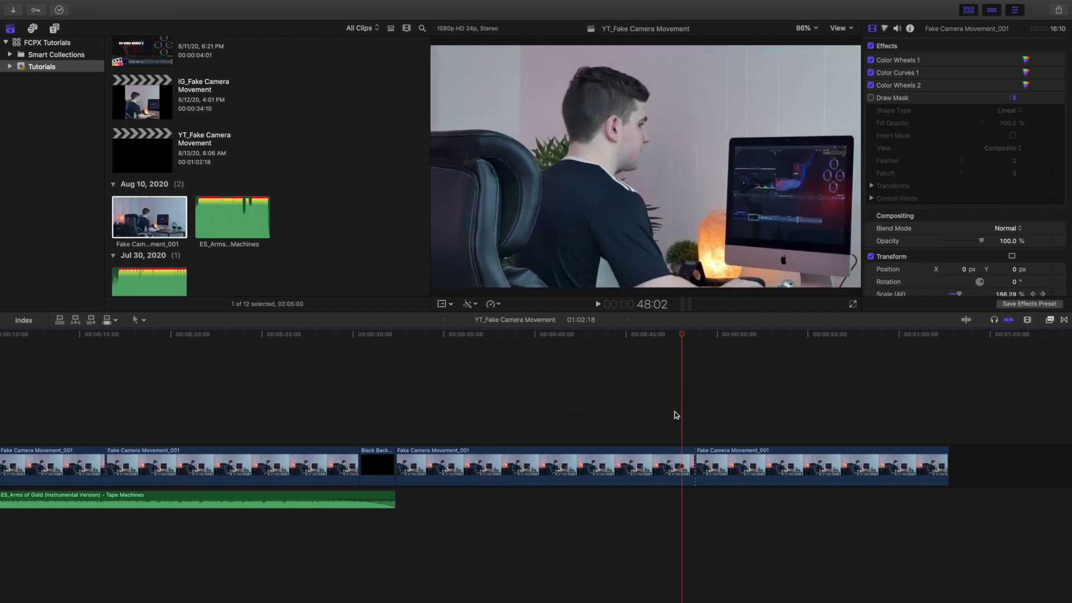
pyautogui.press('space')
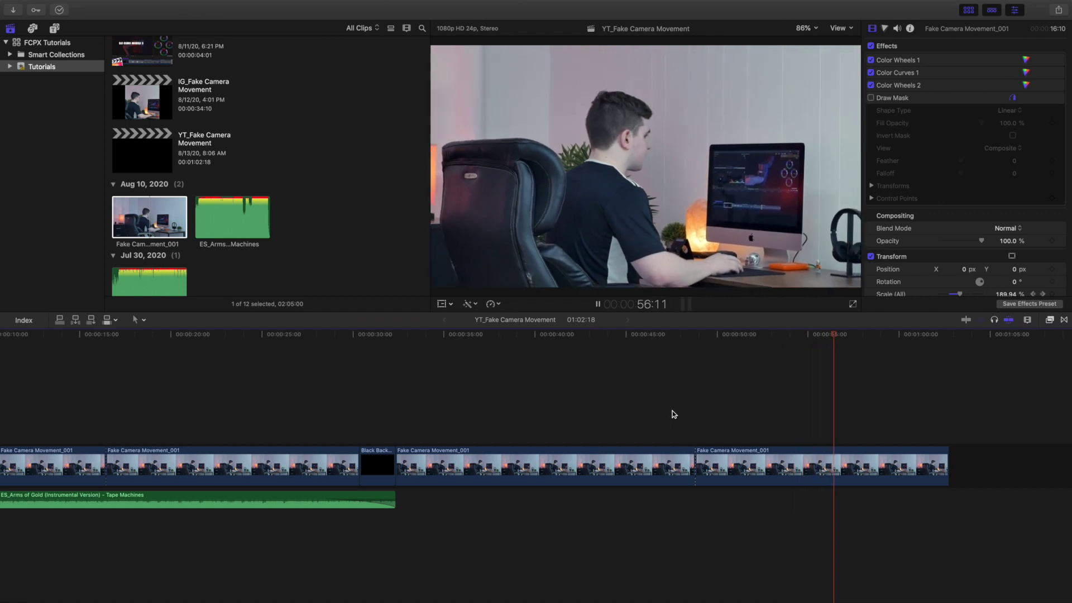
pyautogui.press('space')
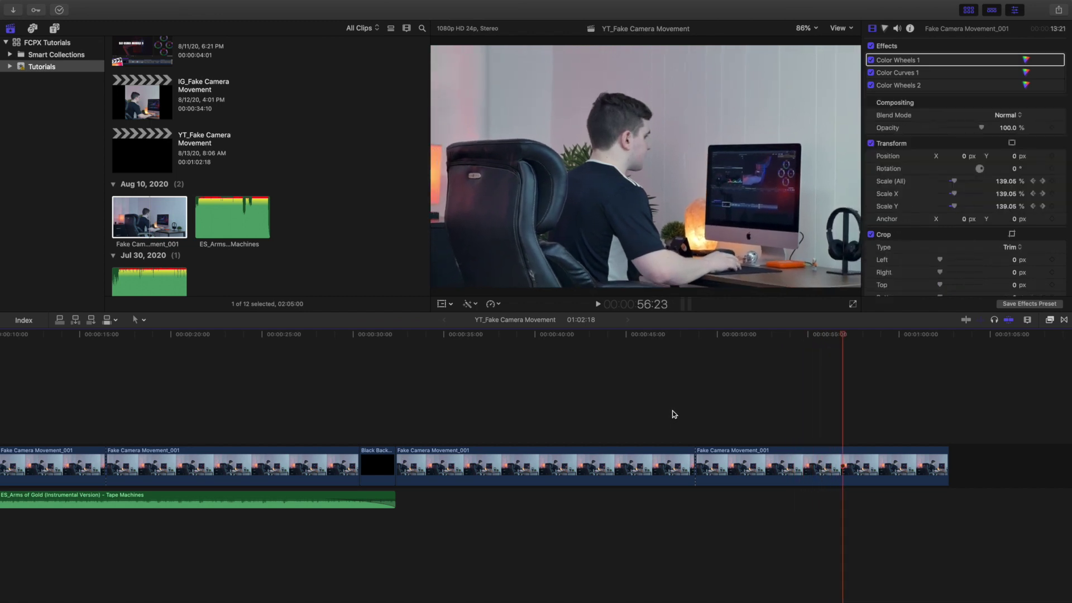